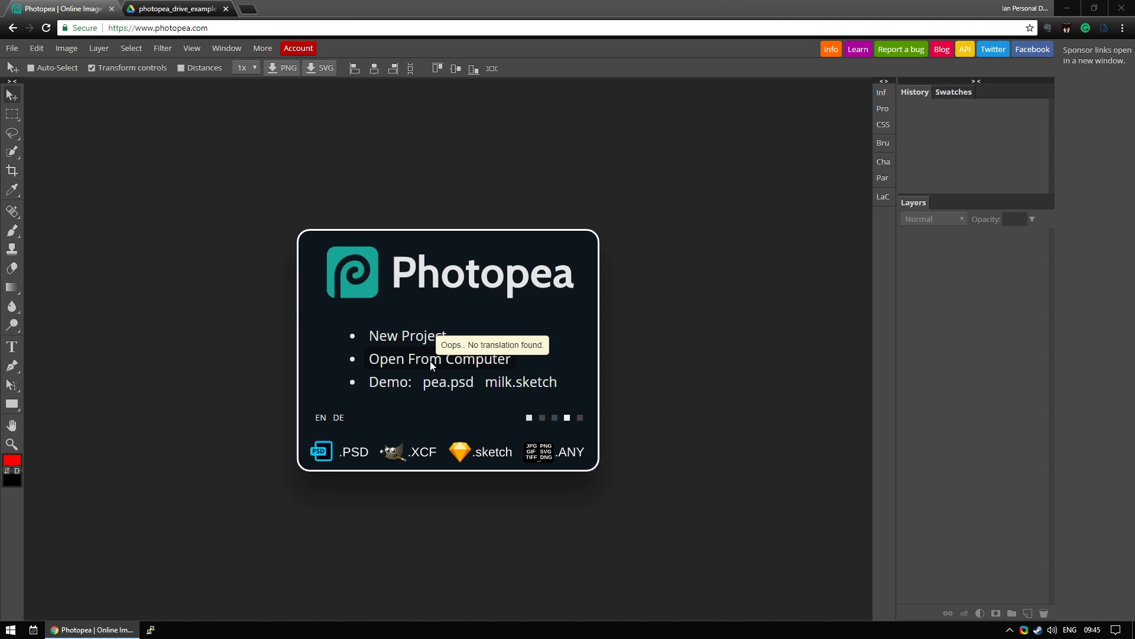
# Open chopz.psd from the computer, showing the yellow CHOPZ scissors logo and its layers
pyautogui.click(431, 363)
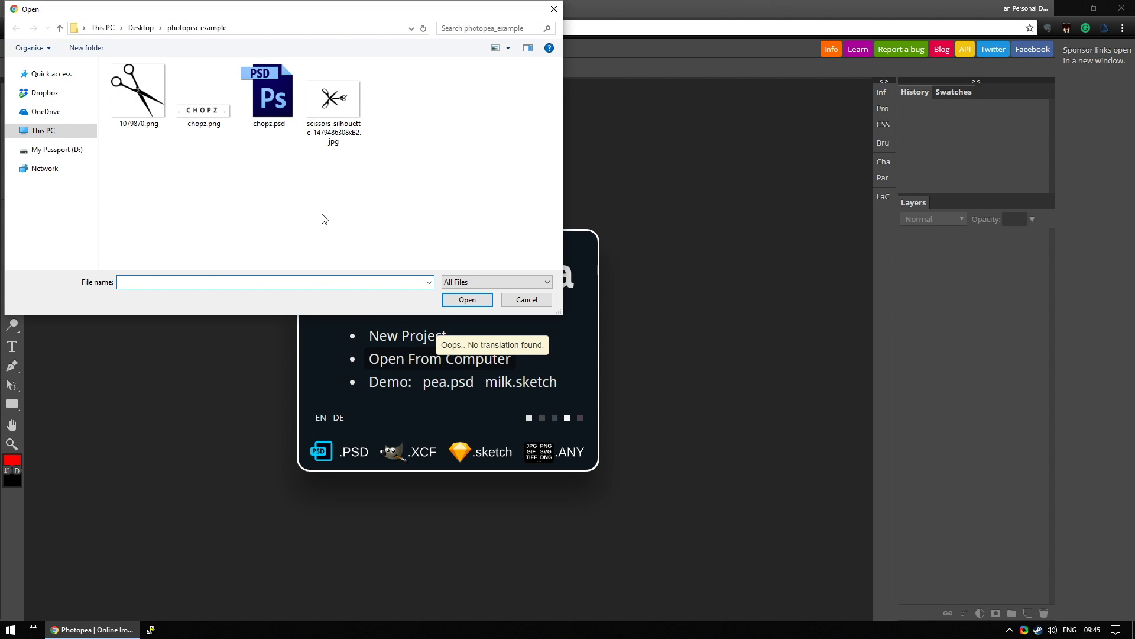
pyautogui.doubleClick(274, 112)
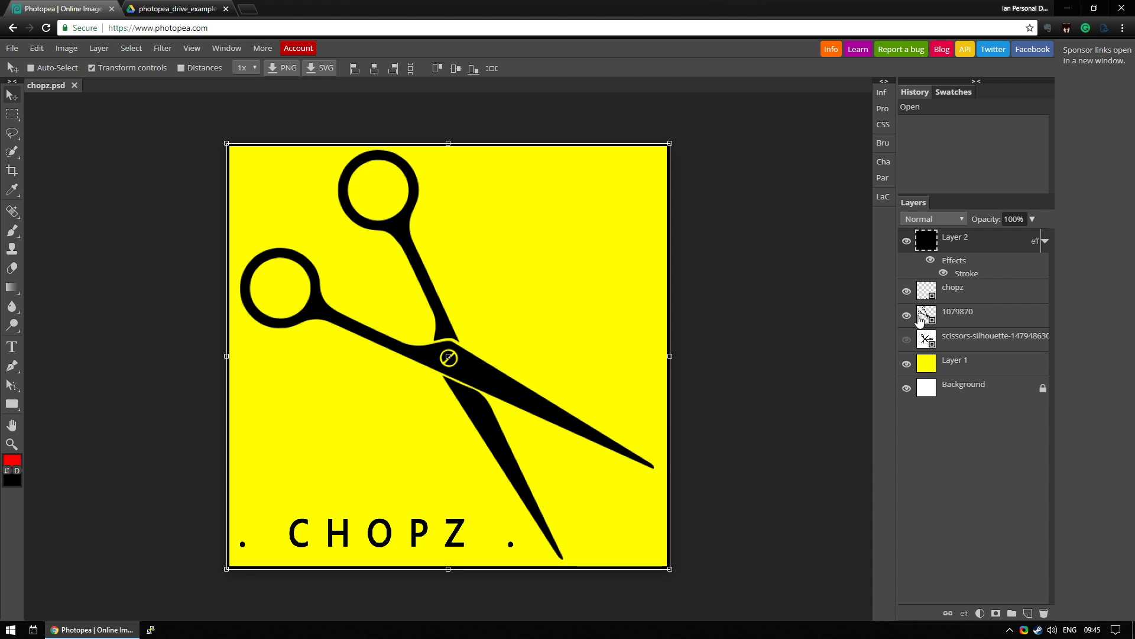
pyautogui.click(907, 341)
pyautogui.click(906, 316)
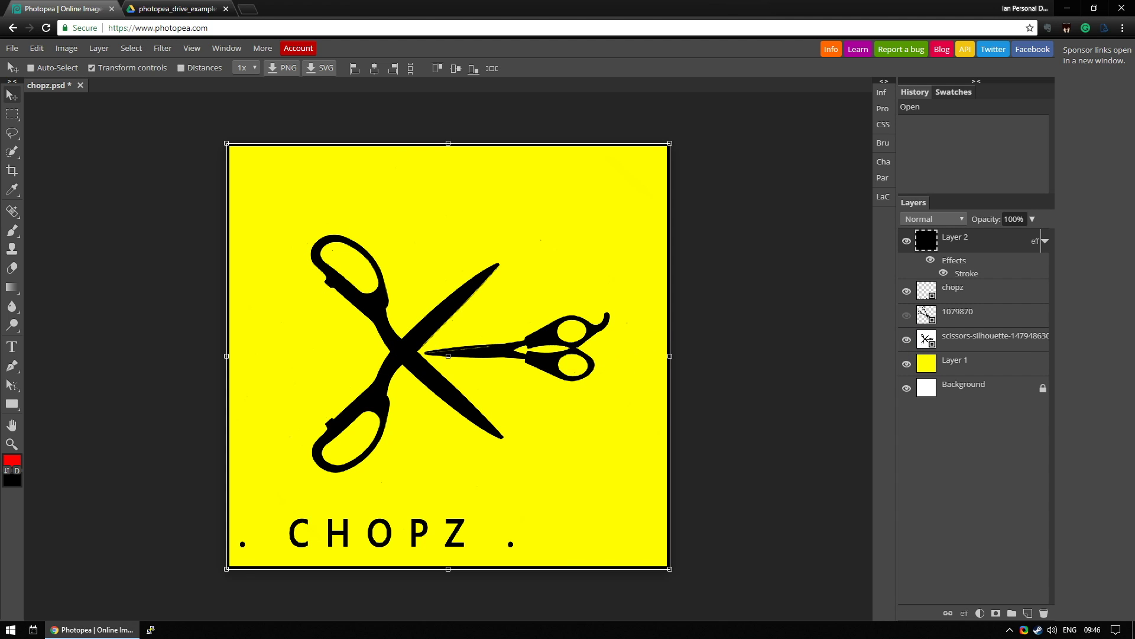
pyautogui.click(907, 340)
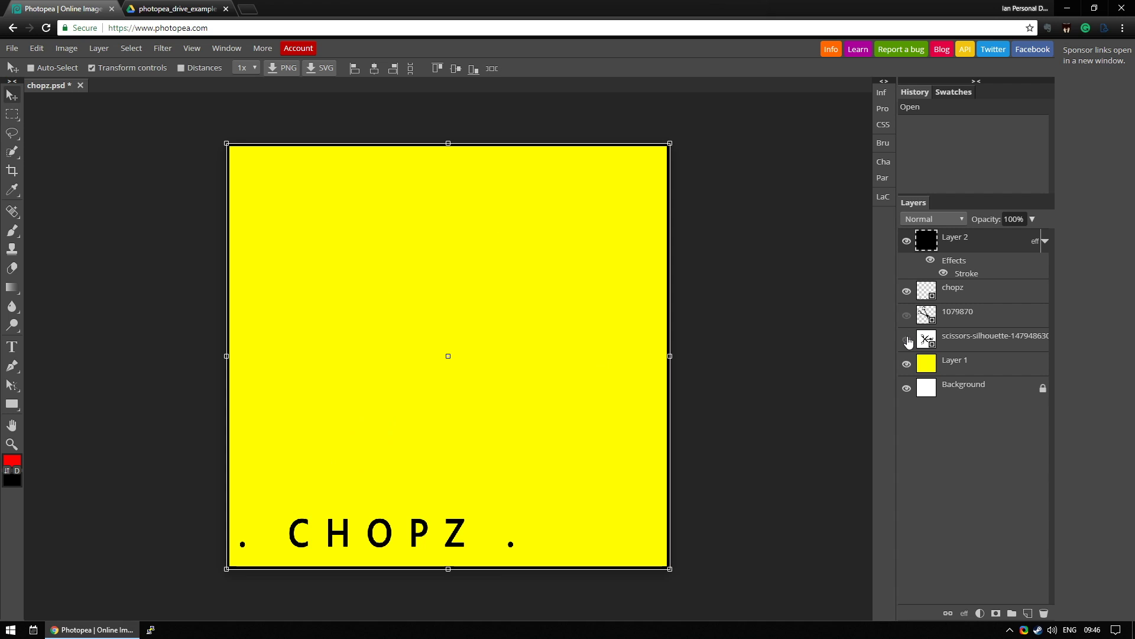
pyautogui.click(906, 315)
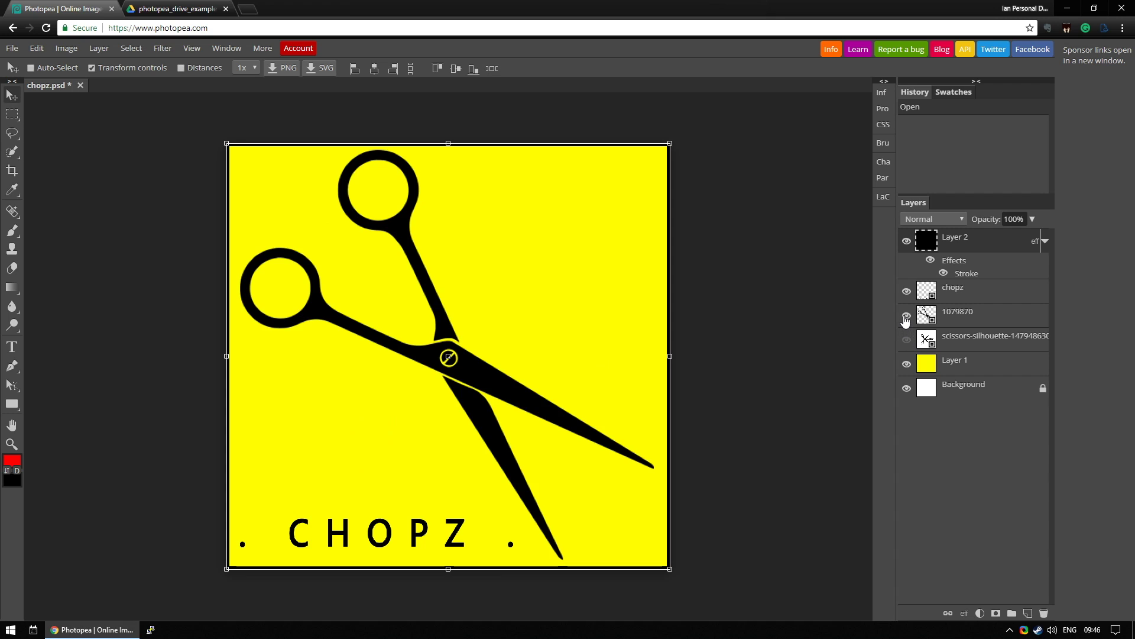
pyautogui.click(983, 315)
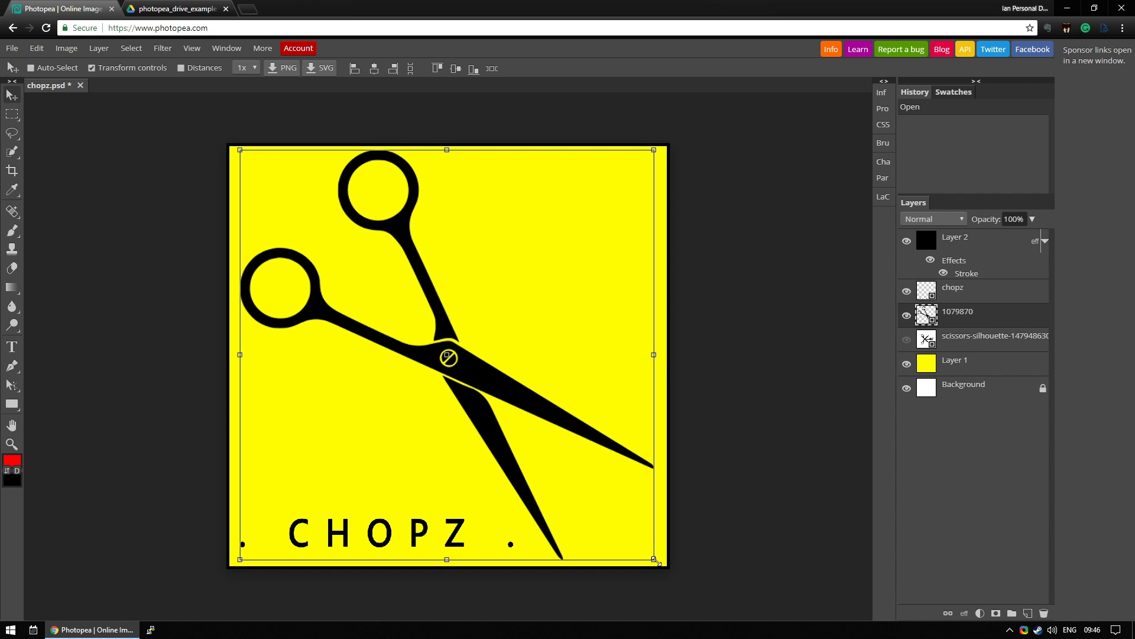
pyautogui.moveTo(653, 558); pyautogui.dragTo(354, 263)
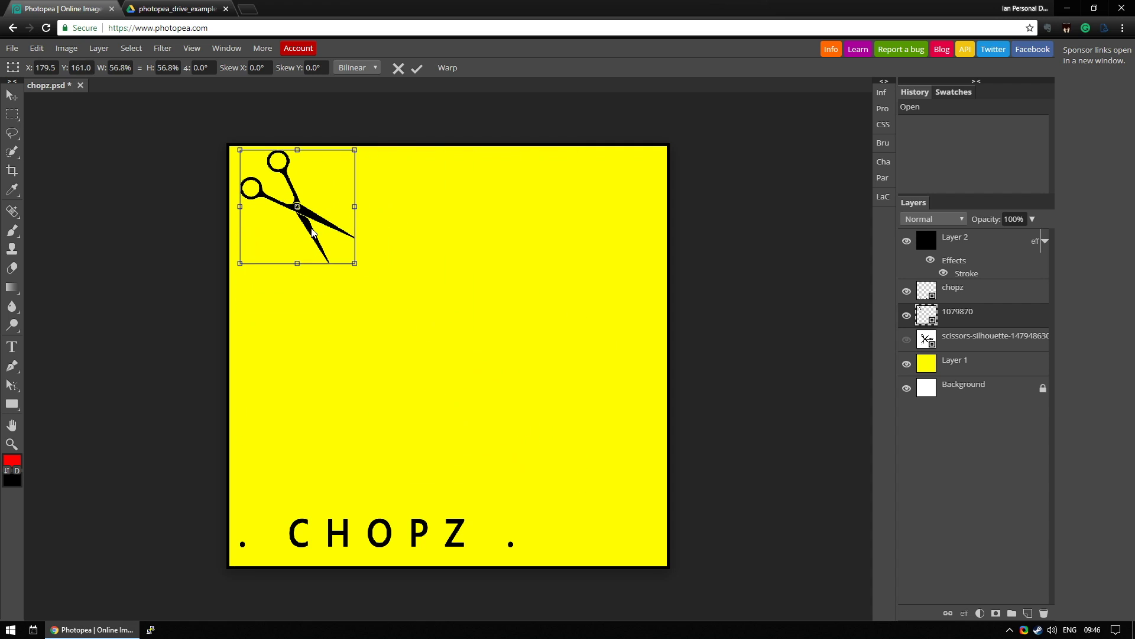
pyautogui.moveTo(312, 179); pyautogui.dragTo(618, 477)
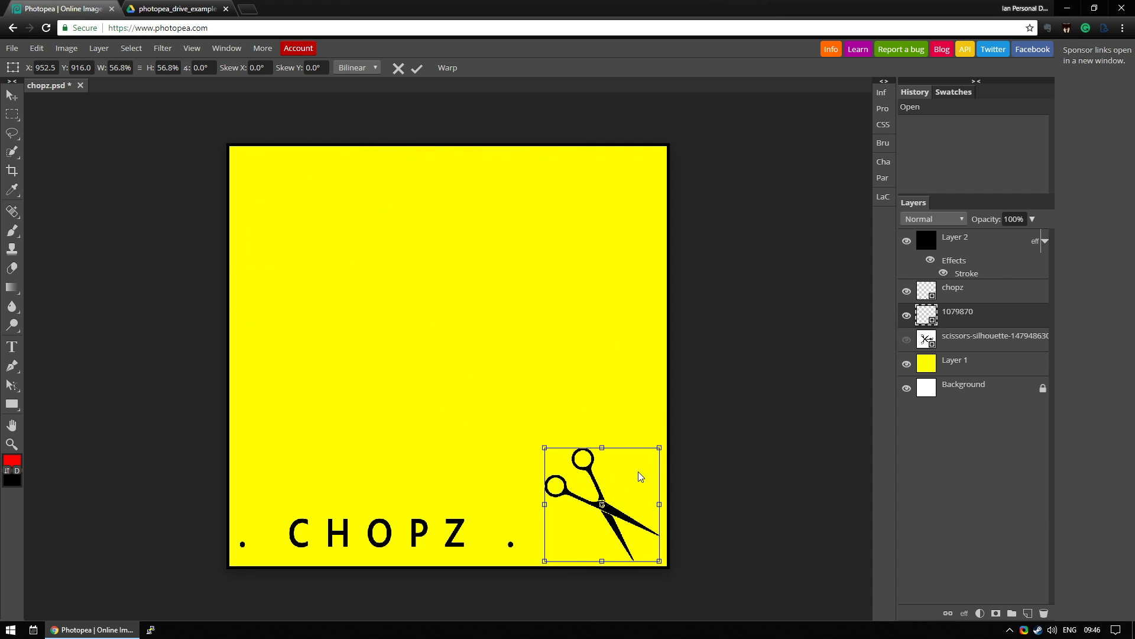
pyautogui.click(965, 364)
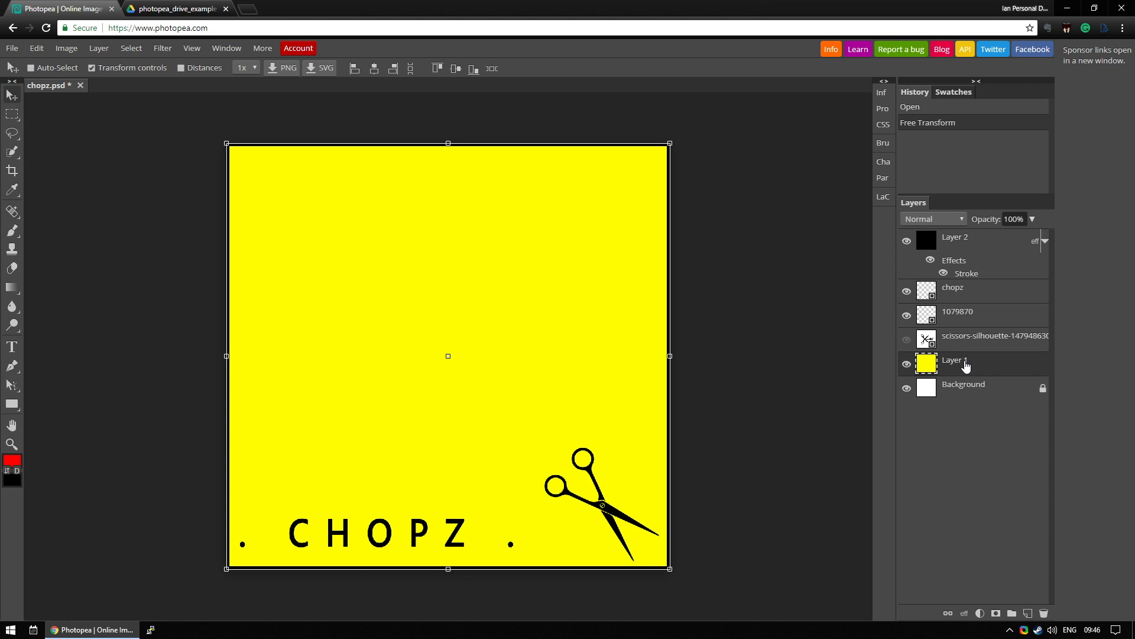
pyautogui.hotkey('ctrl', 'z')
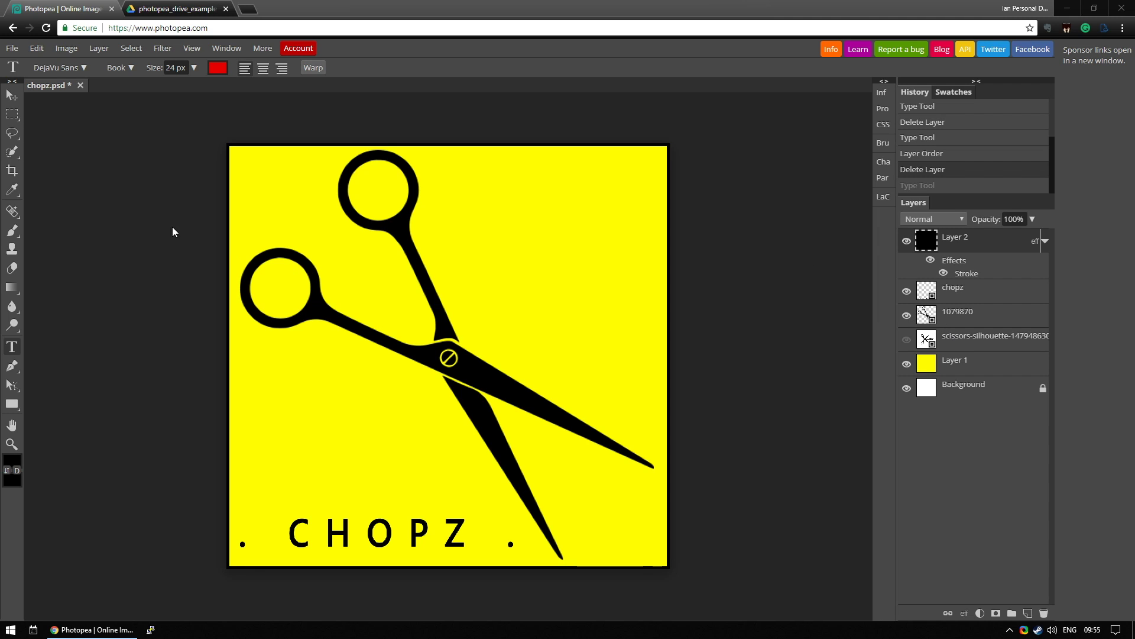
# Draw a text box in the logo's upper right and paste in 'Treat yourself to a chop!'
pyautogui.moveTo(12, 136)
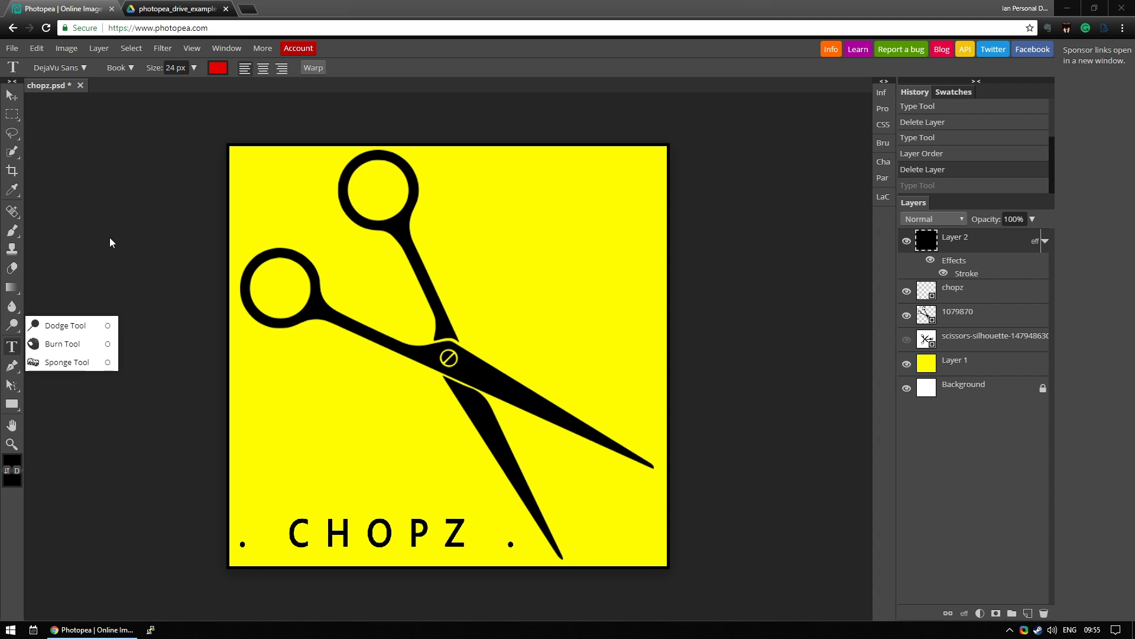
pyautogui.click(118, 211)
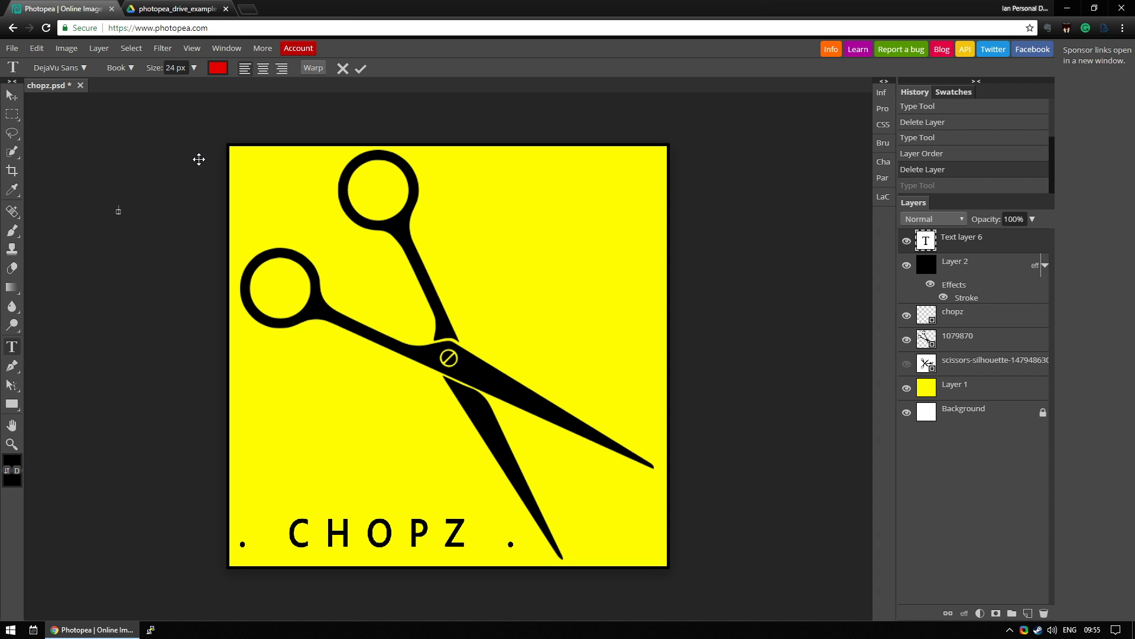
pyautogui.click(342, 68)
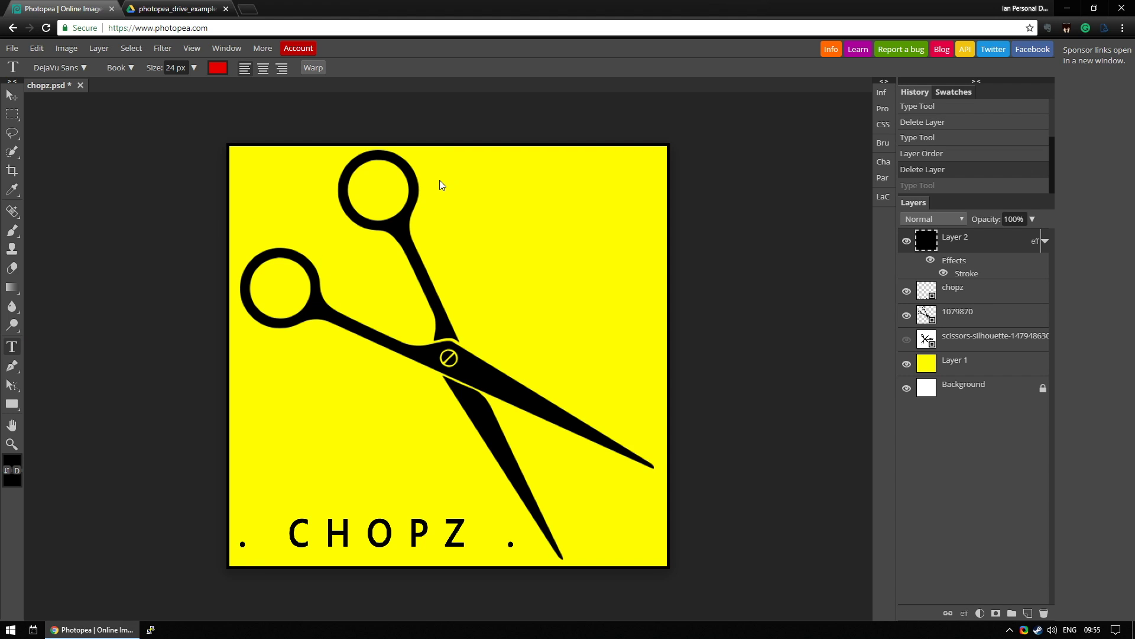
pyautogui.moveTo(440, 177); pyautogui.dragTo(632, 218)
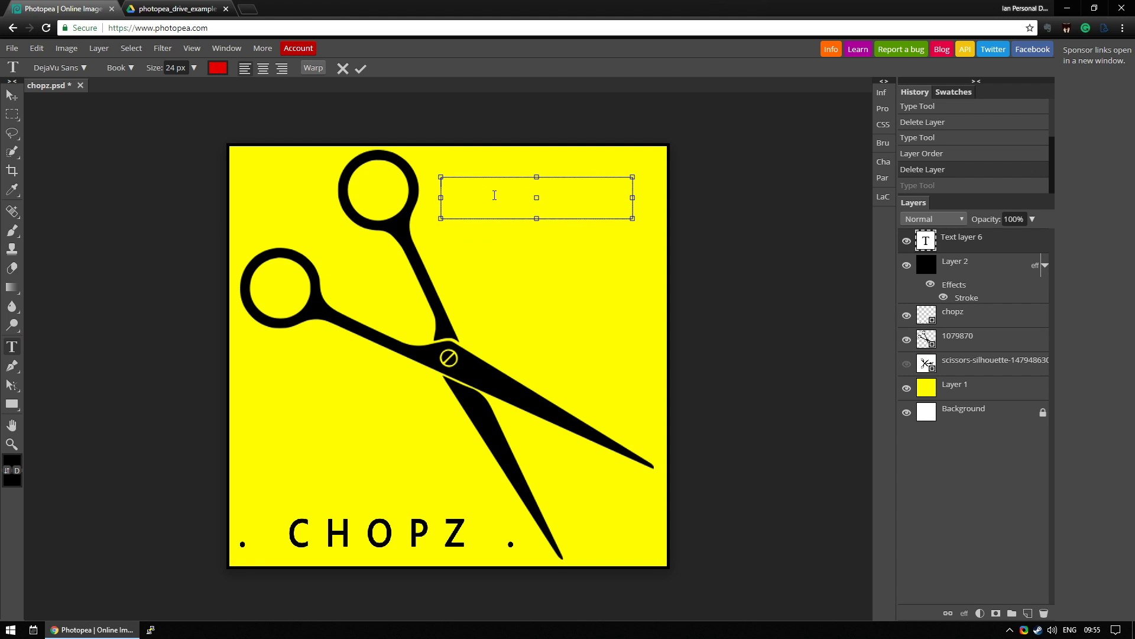
pyautogui.write('Treat yourself to a chop!')
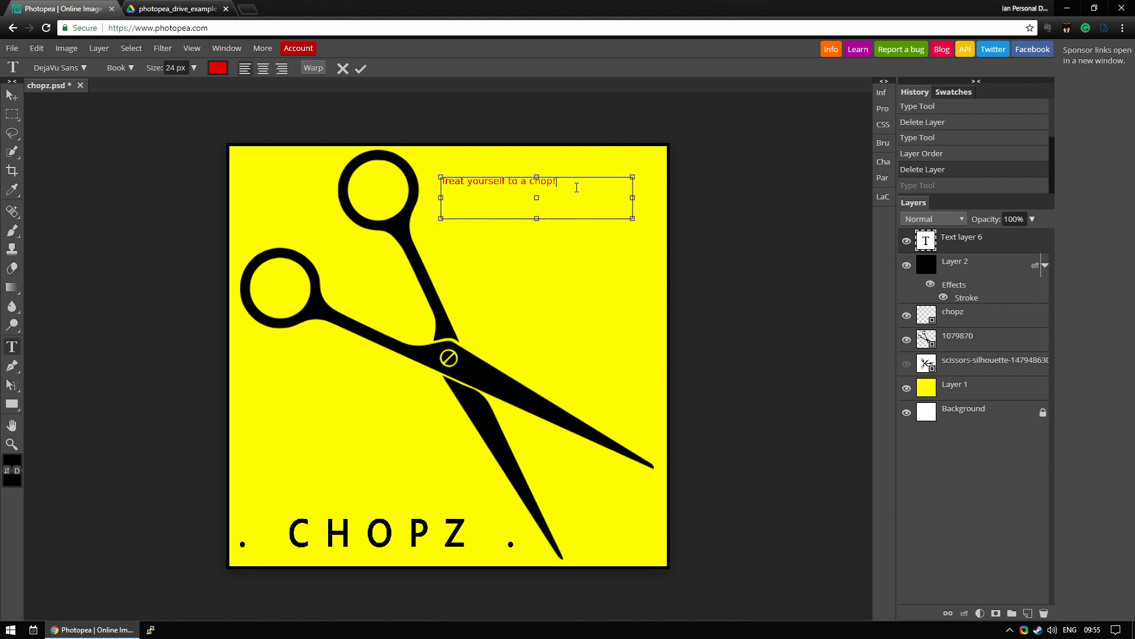
# Style the tagline as red 24 px DejaVu Sans and commit the text
pyautogui.click(883, 162)
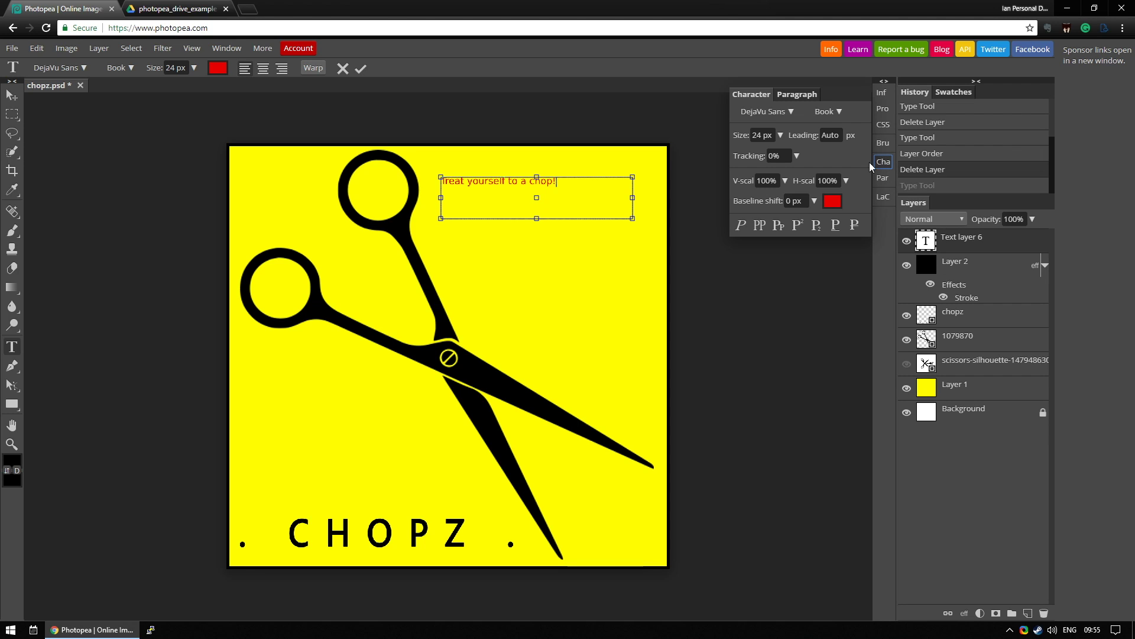
pyautogui.click(765, 112)
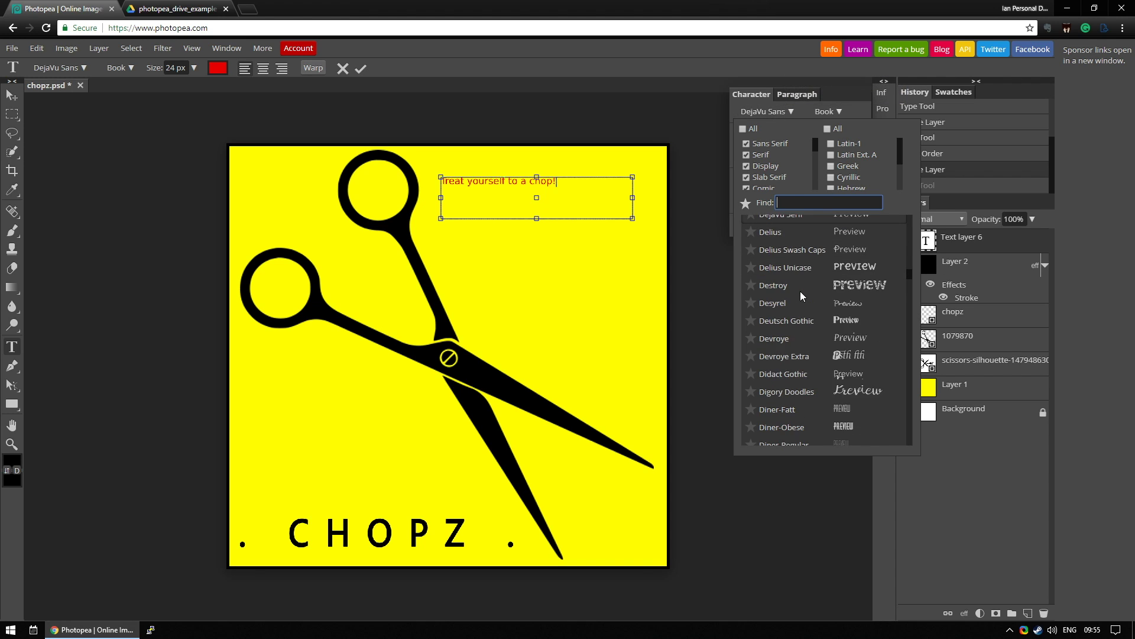
pyautogui.scroll(-8, 800, 291)
pyautogui.scroll(15, 797, 291)
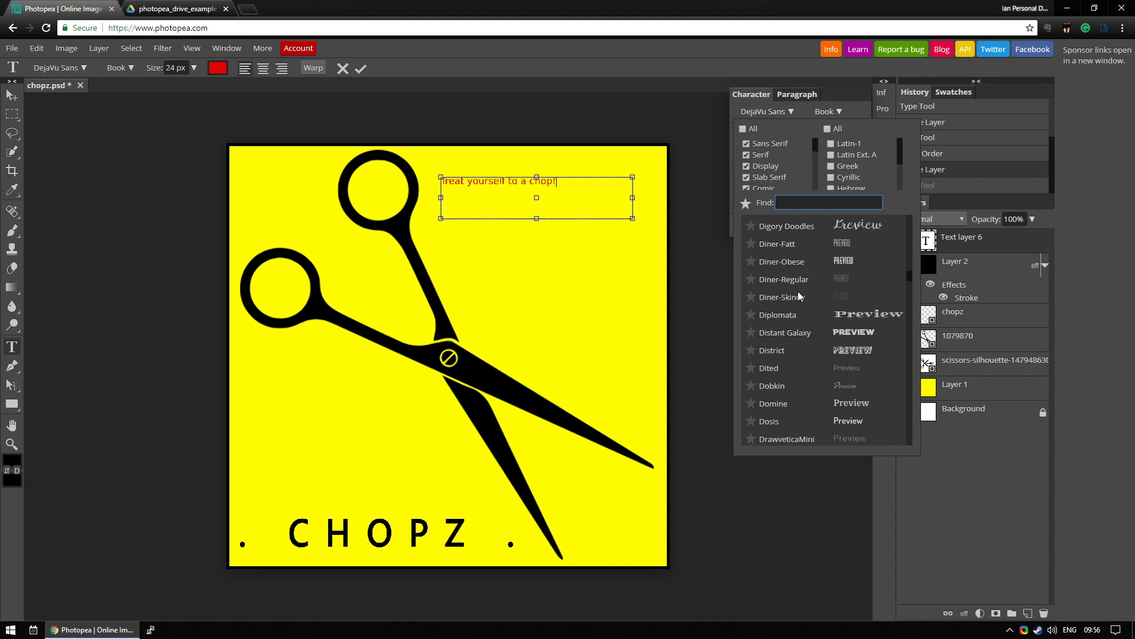
pyautogui.click(786, 112)
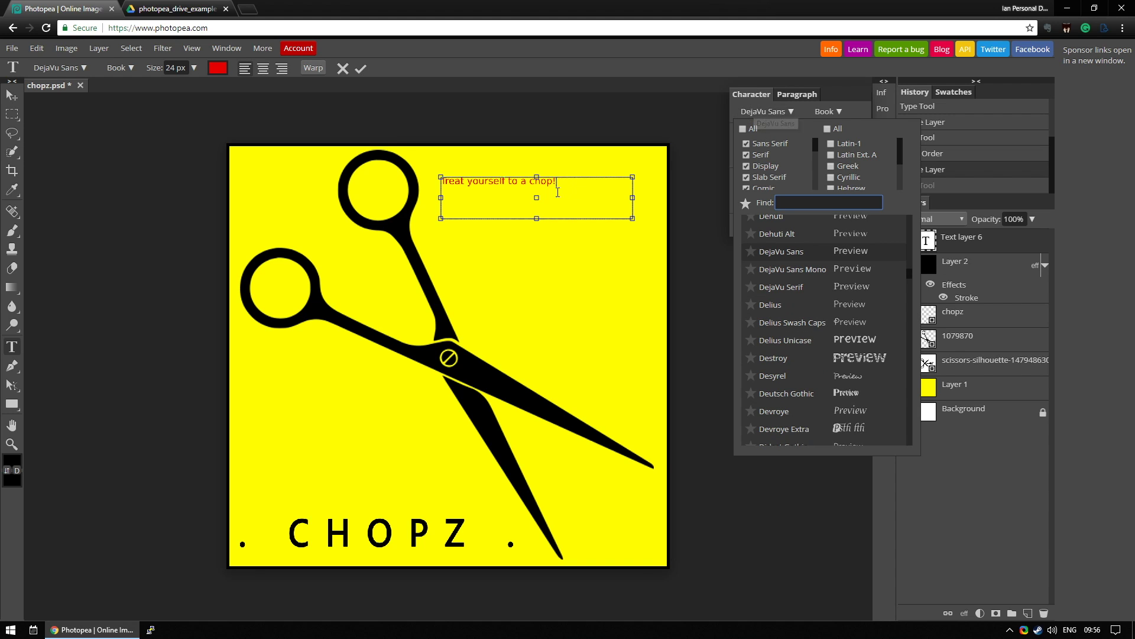
pyautogui.click(360, 68)
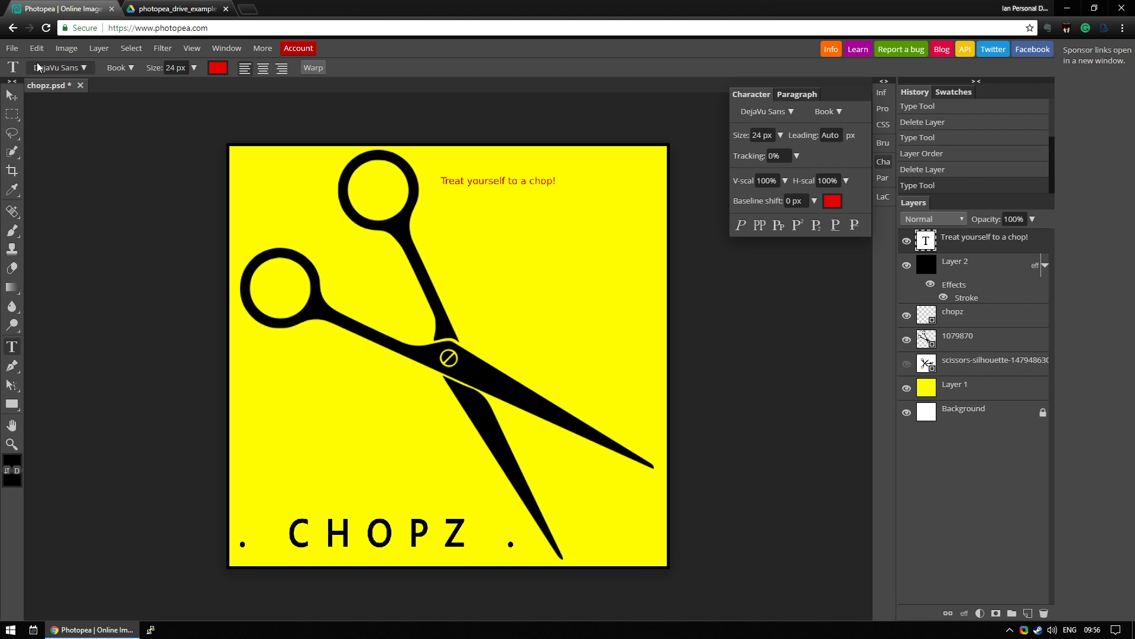
# Start an empty new text layer, Text layer 7, on the CHOPZ logo canvas
pyautogui.click(16, 50)
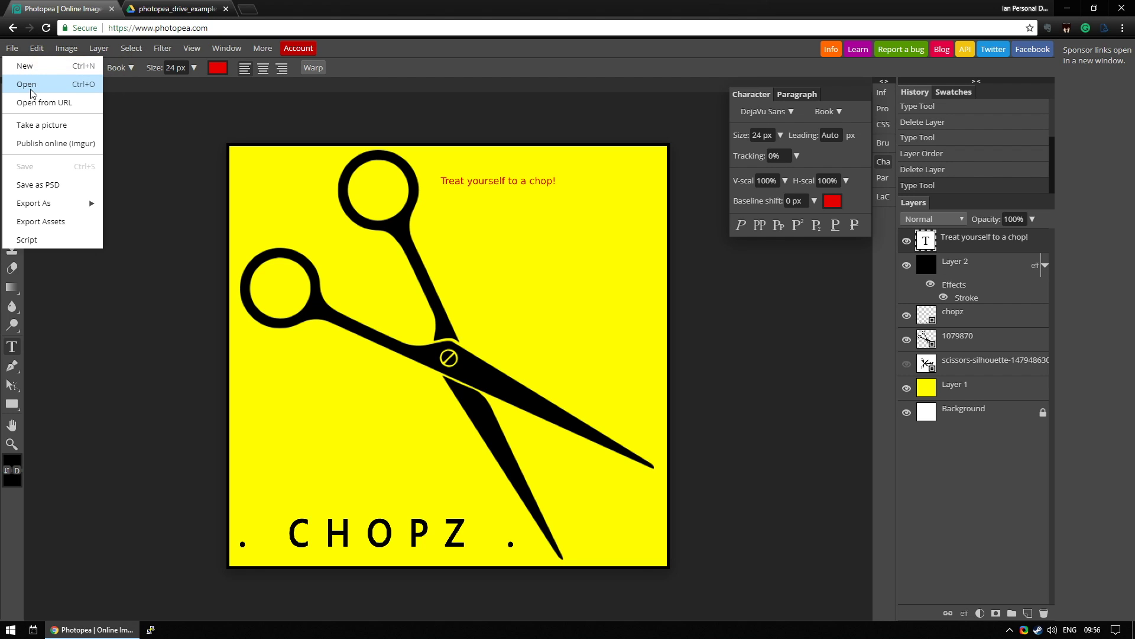
pyautogui.click(310, 175)
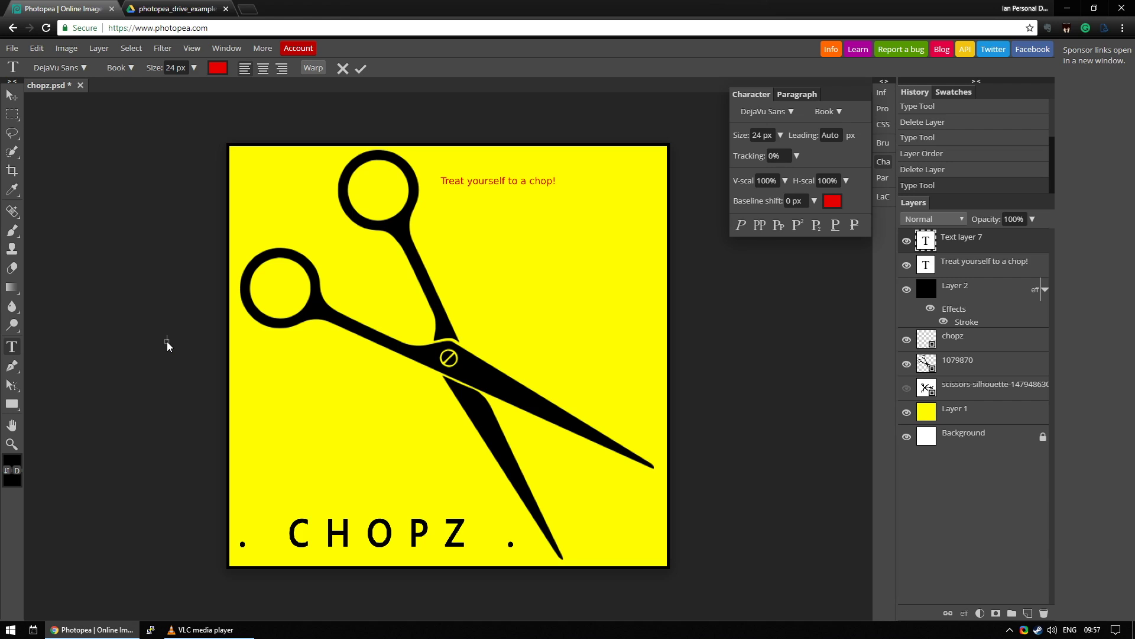
# Preview other example.psd in the photopea_drive_example Google Drive folder
pyautogui.click(184, 7)
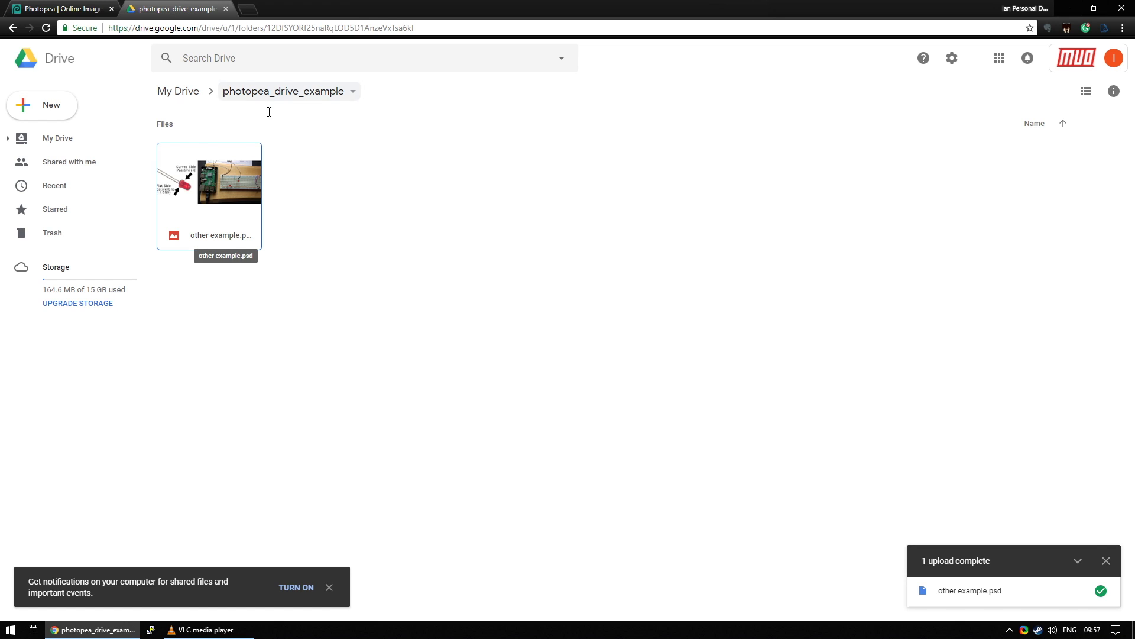
pyautogui.click(198, 182)
pyautogui.doubleClick(199, 182)
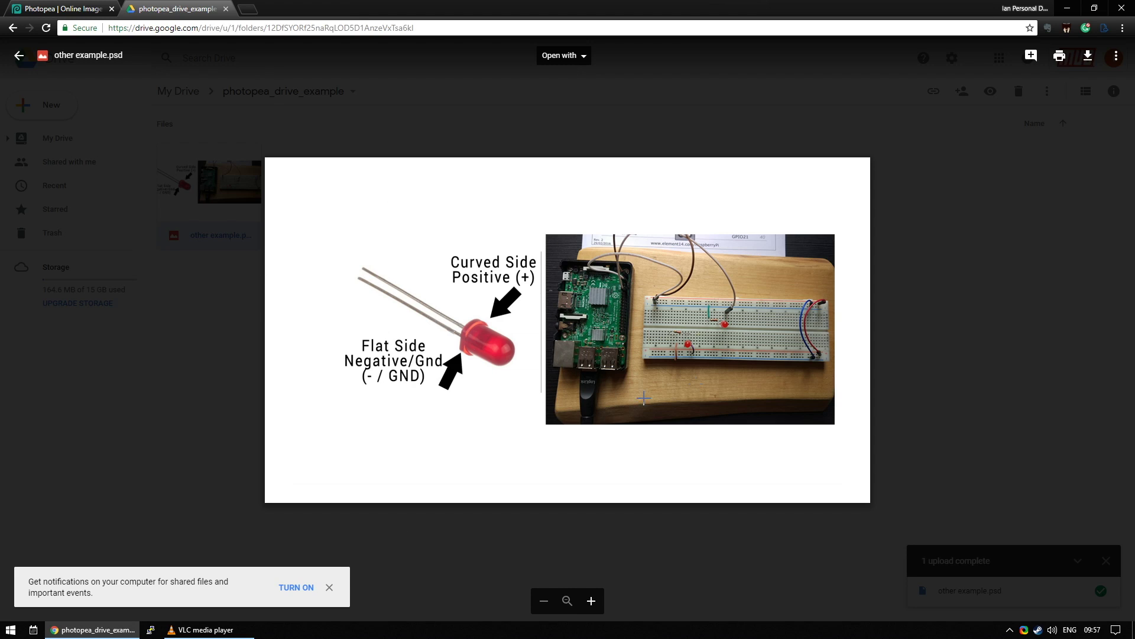
# Connect the Photopea app to Google Drive and open other example.psd with it
pyautogui.click(581, 56)
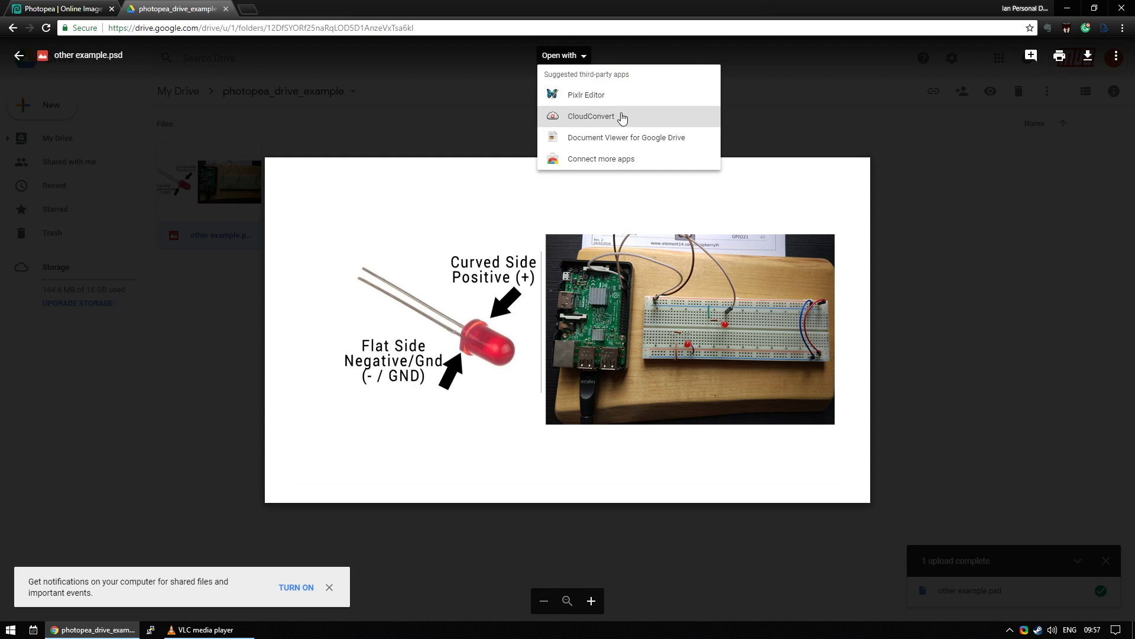
pyautogui.click(622, 160)
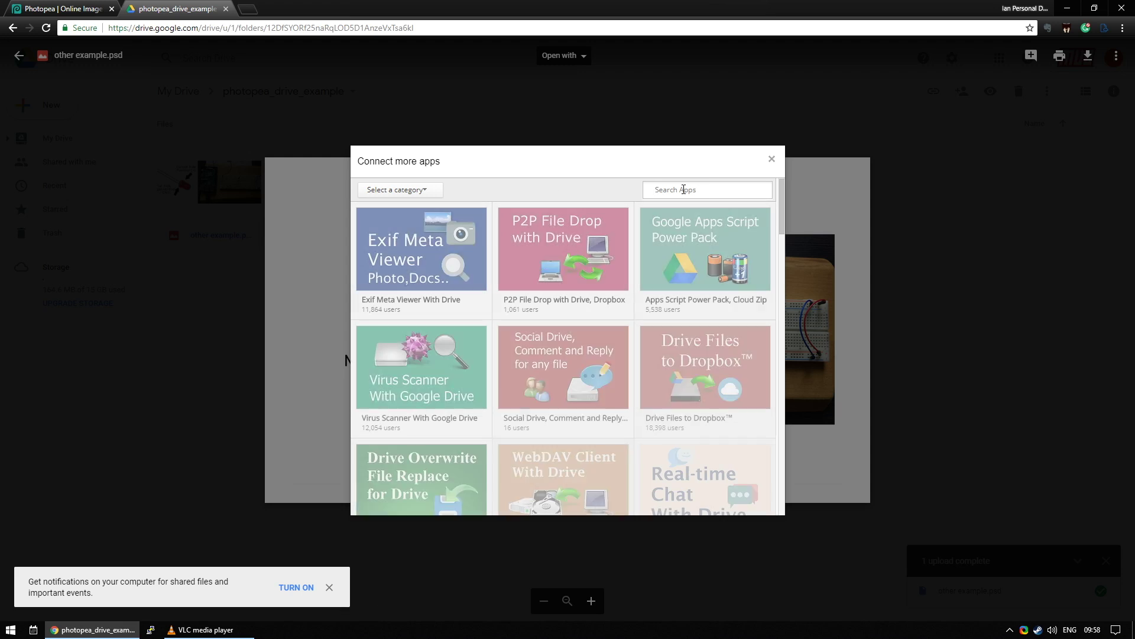
pyautogui.write('Photopea')
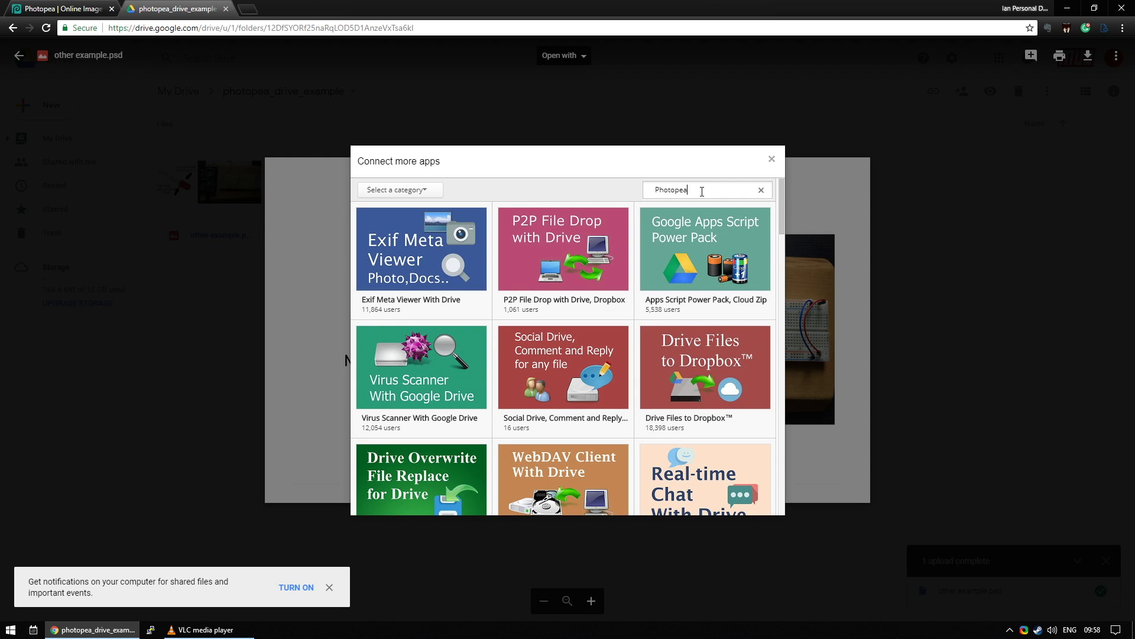
pyautogui.press('Return')
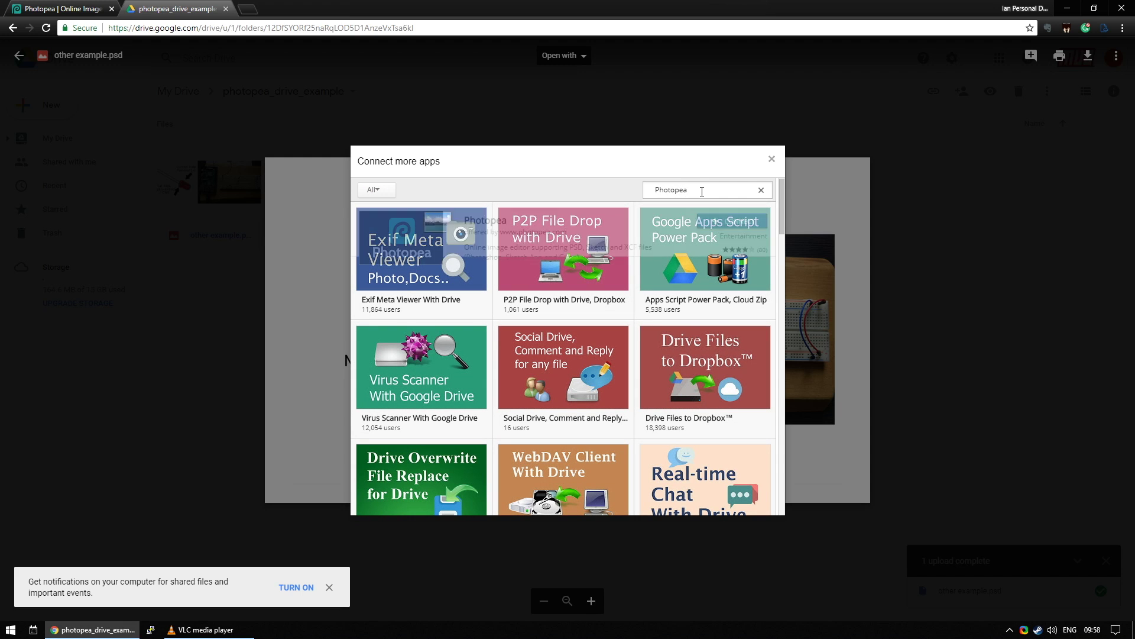
pyautogui.click(727, 227)
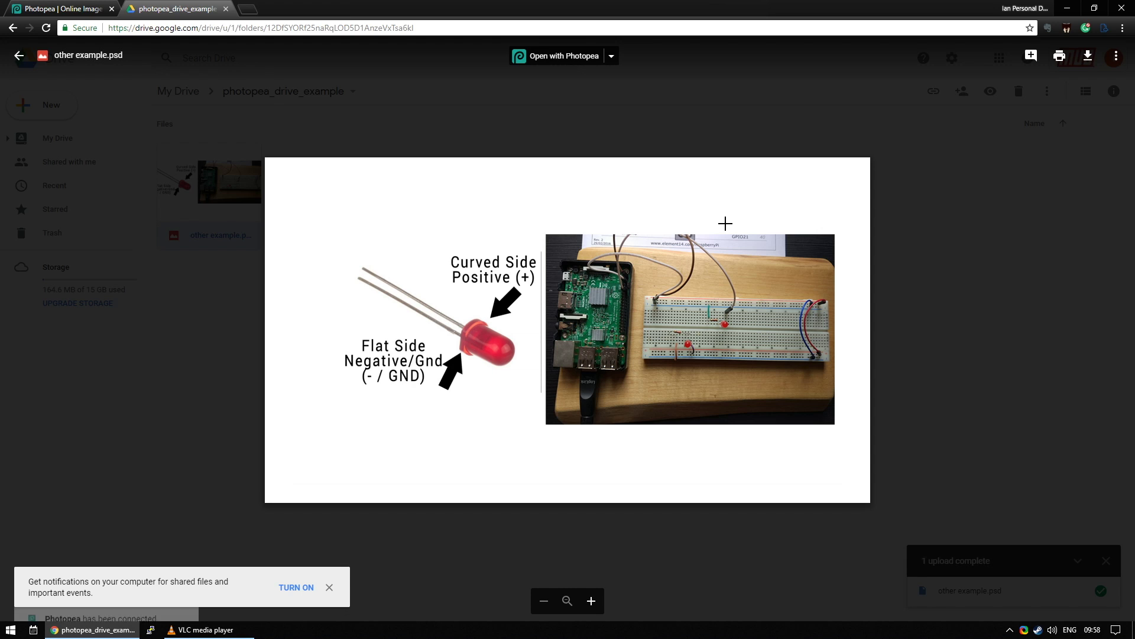
pyautogui.click(554, 61)
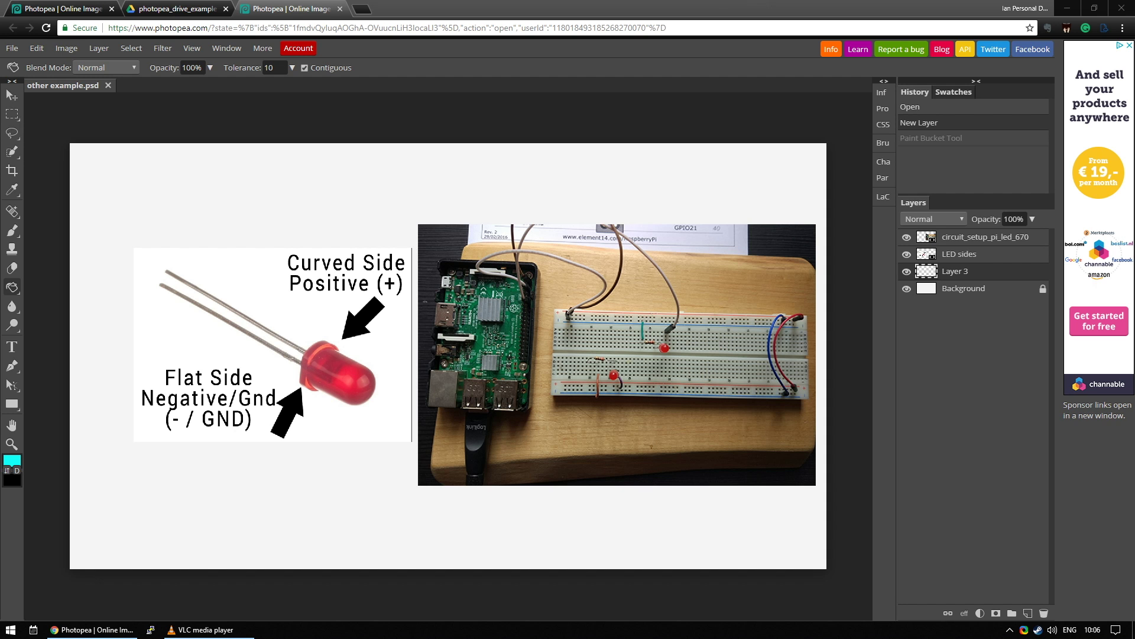
# Fill Layer 3 with cyan across the canvas behind the LED and circuit pictures
pyautogui.hotkey('ctrl', 's')
pyautogui.click(112, 309)
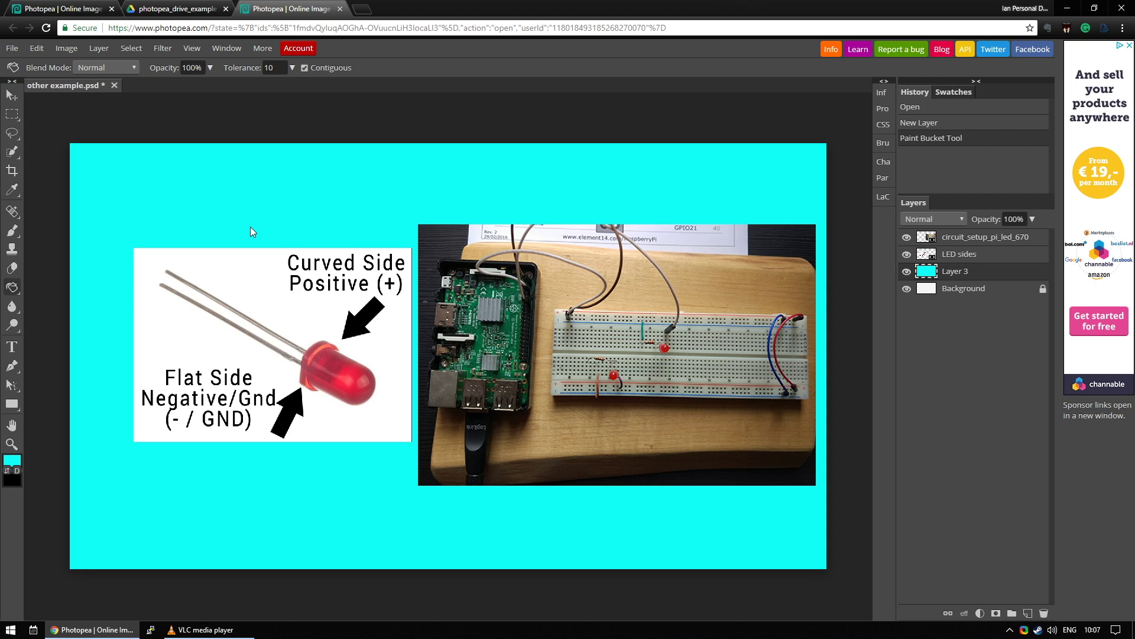
# Save other example.psd back to Google Drive, check it there, then return to the MakeUseOf article
pyautogui.click(13, 48)
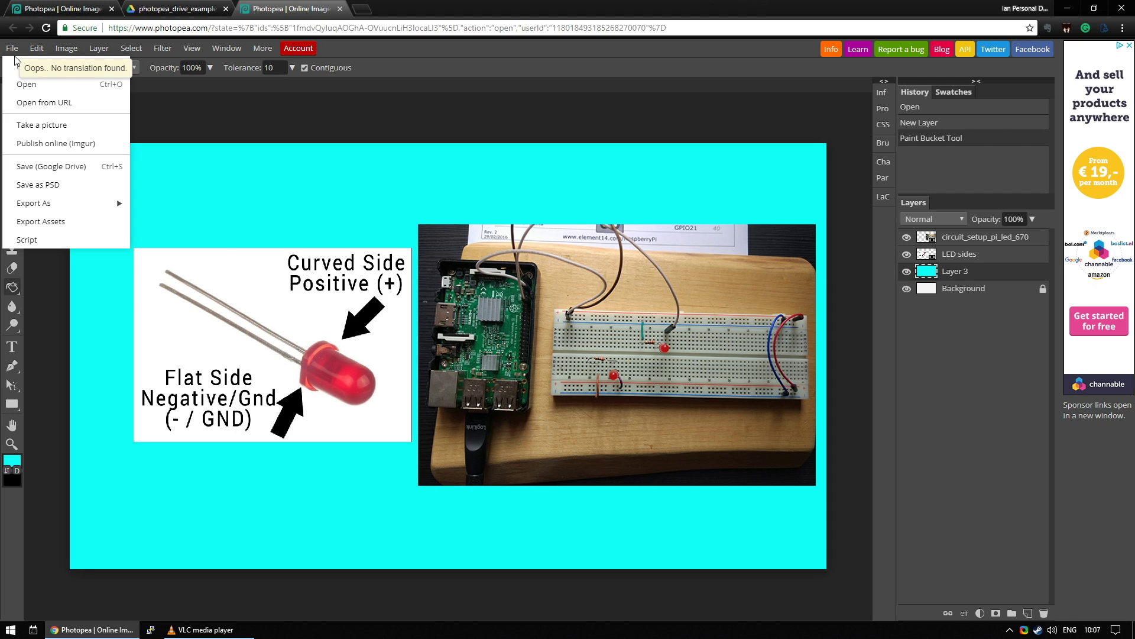
pyautogui.click(71, 170)
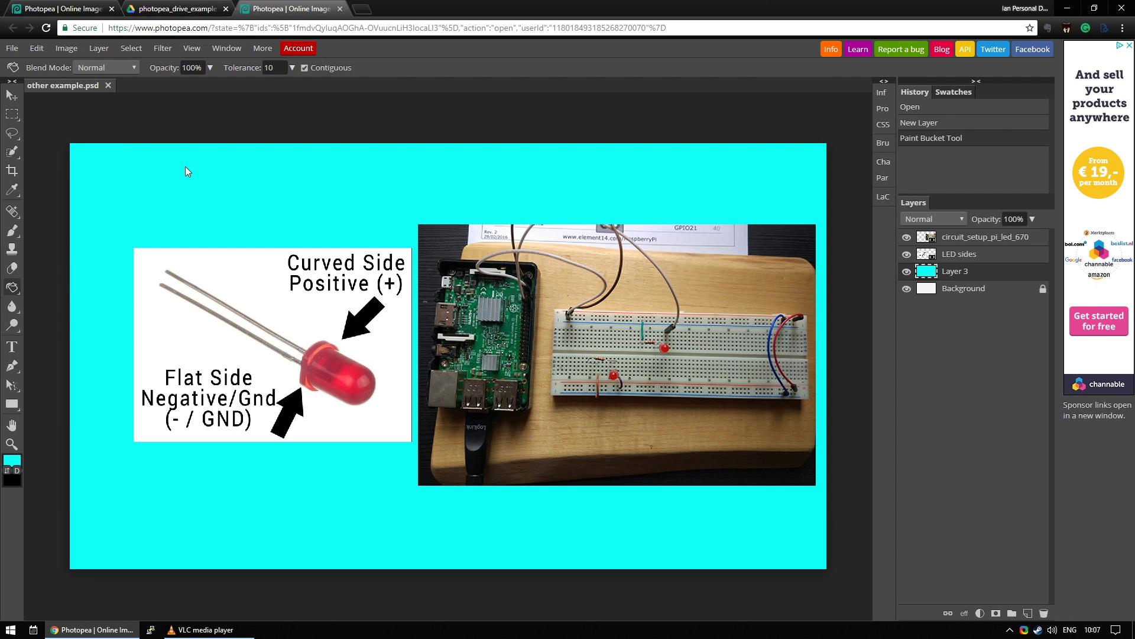
pyautogui.hotkey('ctrl', 's')
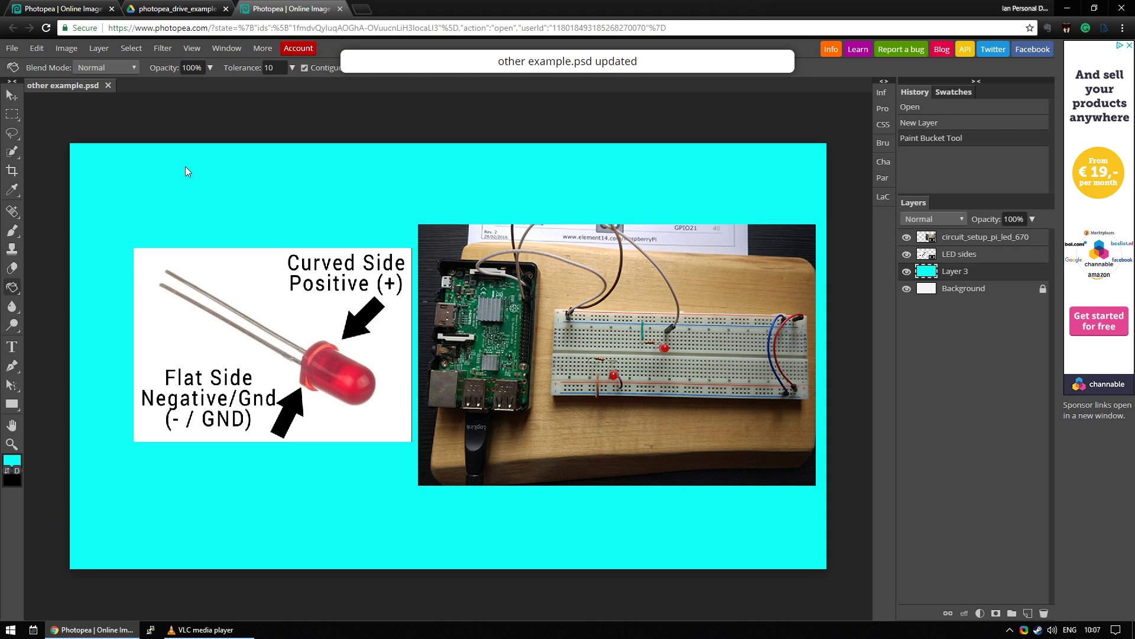
pyautogui.click(178, 8)
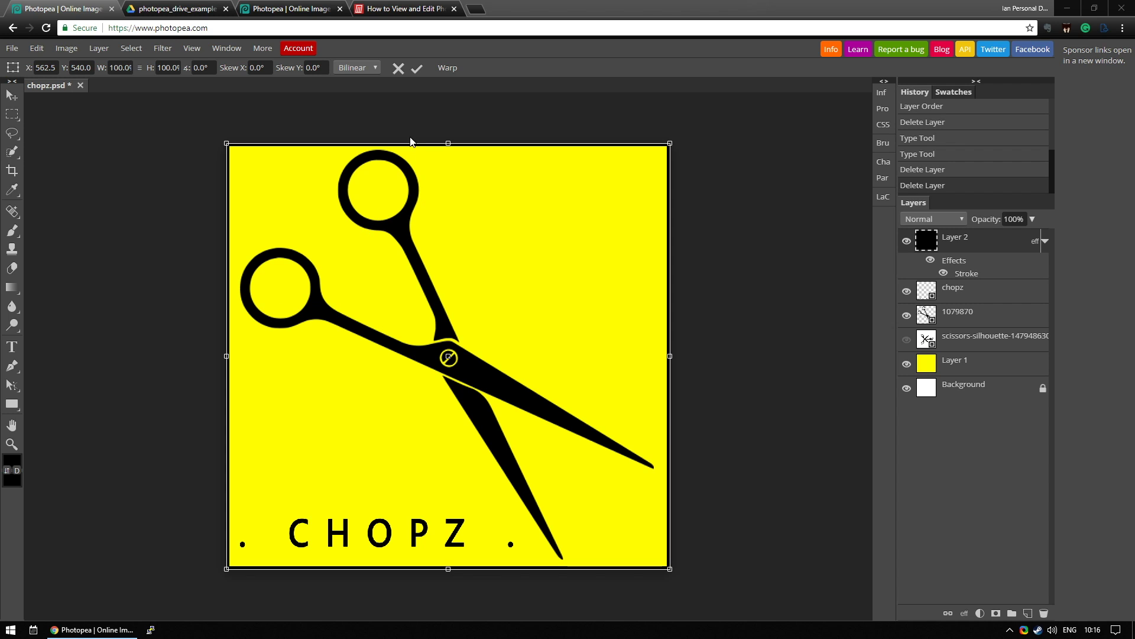
pyautogui.click(413, 8)
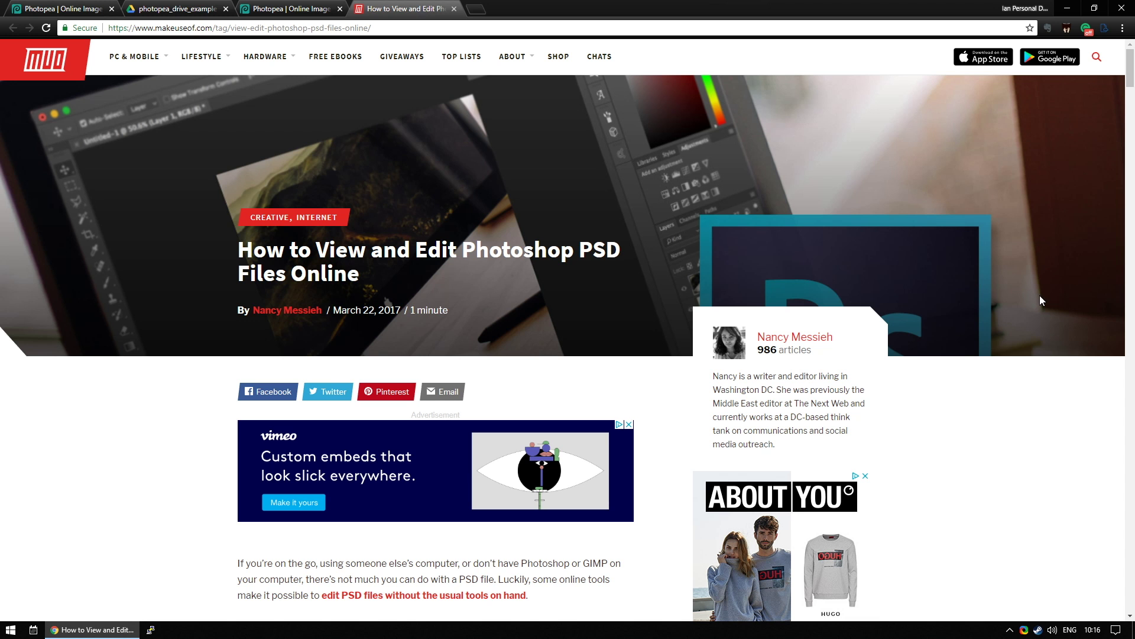